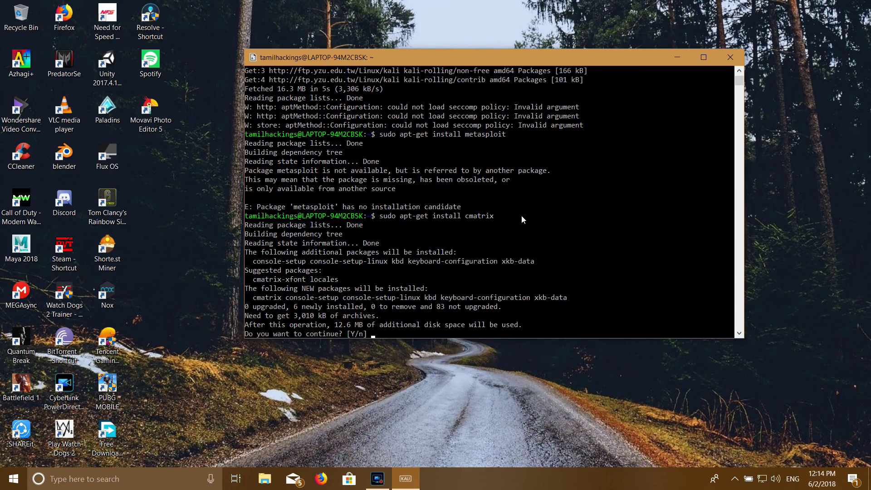
Step: Confirm the cmatrix installation with y and keep English (US) as the keyboard layout
{"action": "type", "text": "y"}
{"action": "key", "text": "Return"}
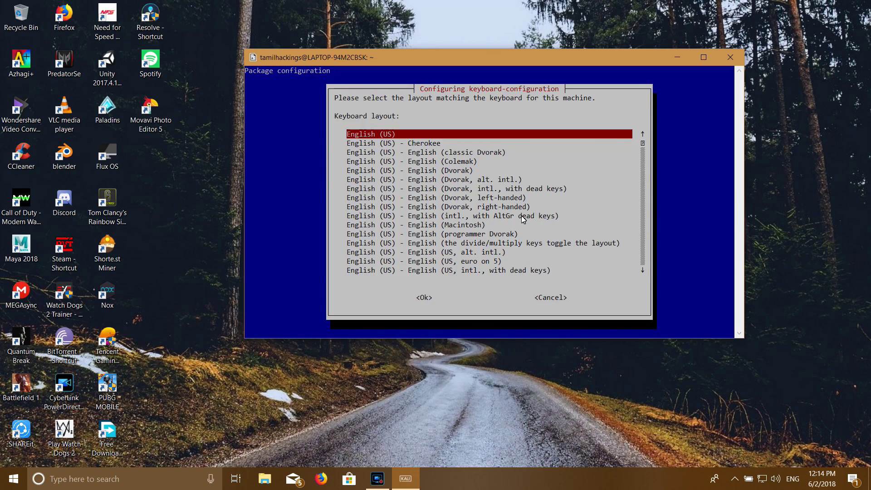
{"action": "key", "text": "Return"}
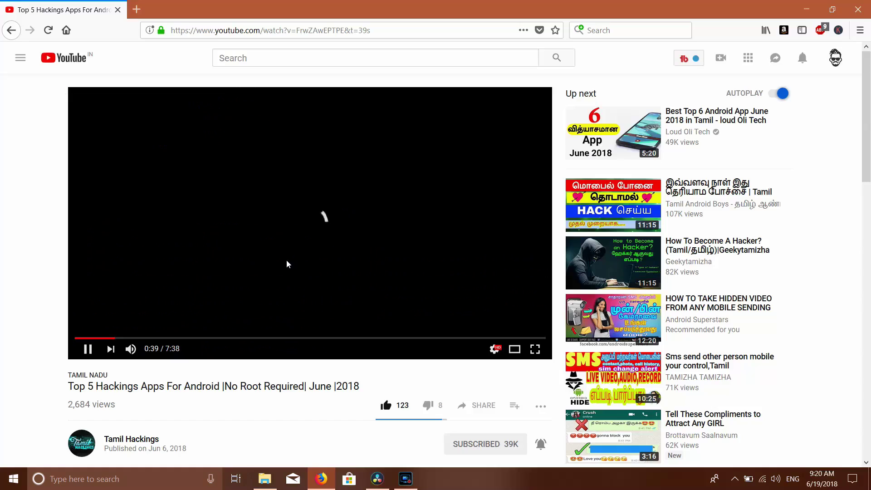
Step: Copy the share link of the Top 5 Hackings Apps For Android video
{"action": "scroll", "coordinate": [485, 349], "scroll_direction": "down", "scroll_amount": 1}
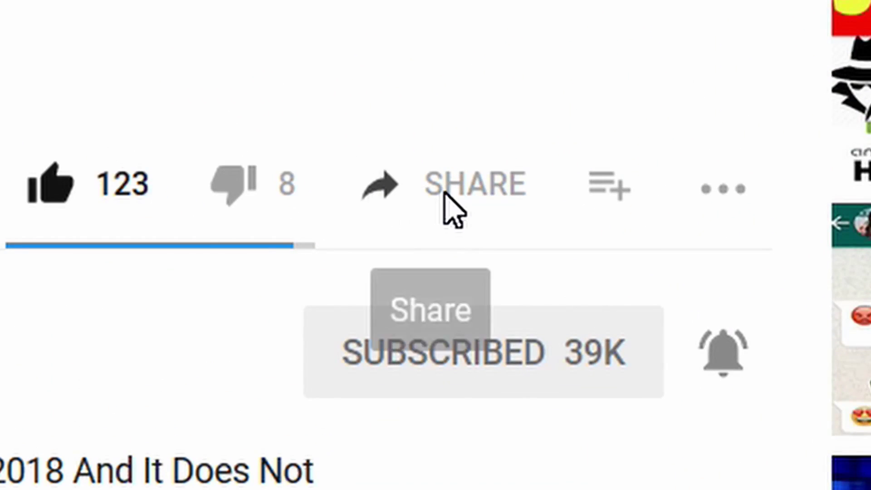
{"action": "left_click", "coordinate": [445, 191]}
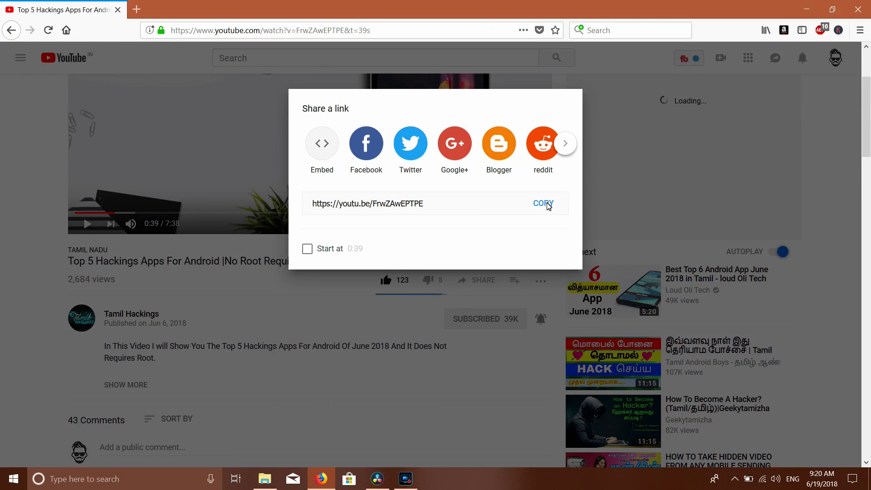
{"action": "left_click", "coordinate": [360, 151]}
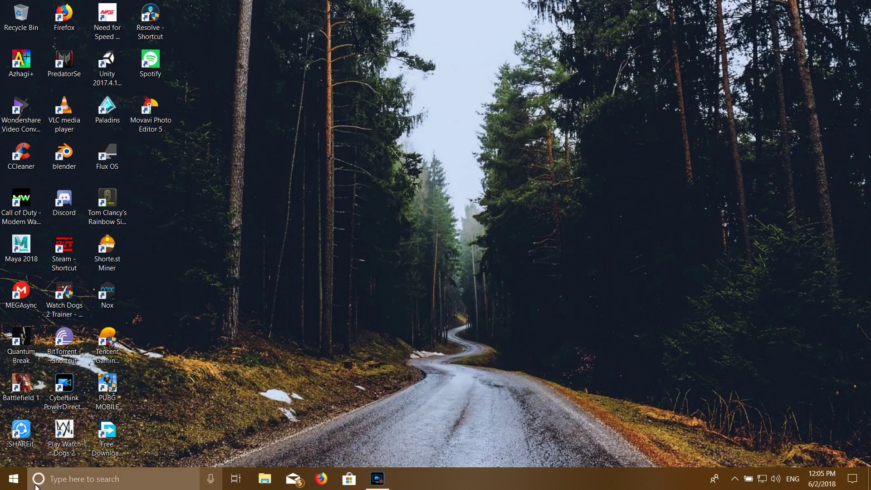
Step: Reach the Programs and Features list through a 'feature' search and Apps & features
{"action": "left_click", "coordinate": [13, 479]}
{"action": "key", "text": "super+s"}
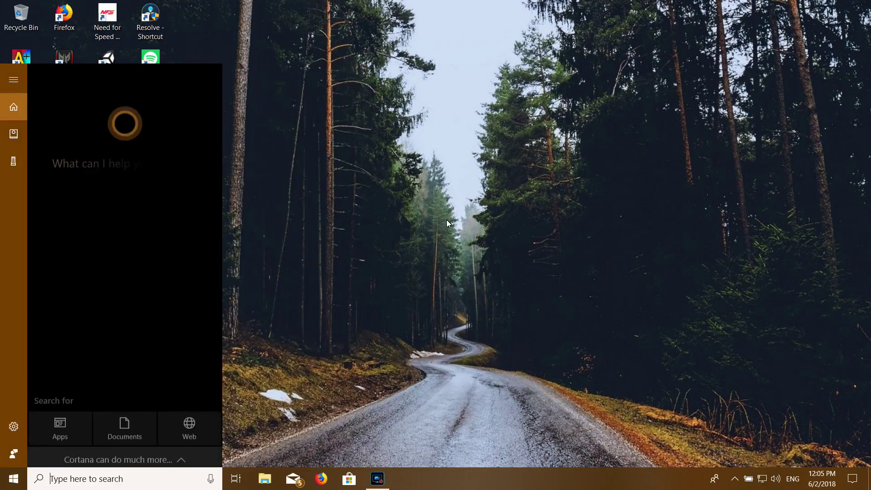
{"action": "type", "text": "fea"}
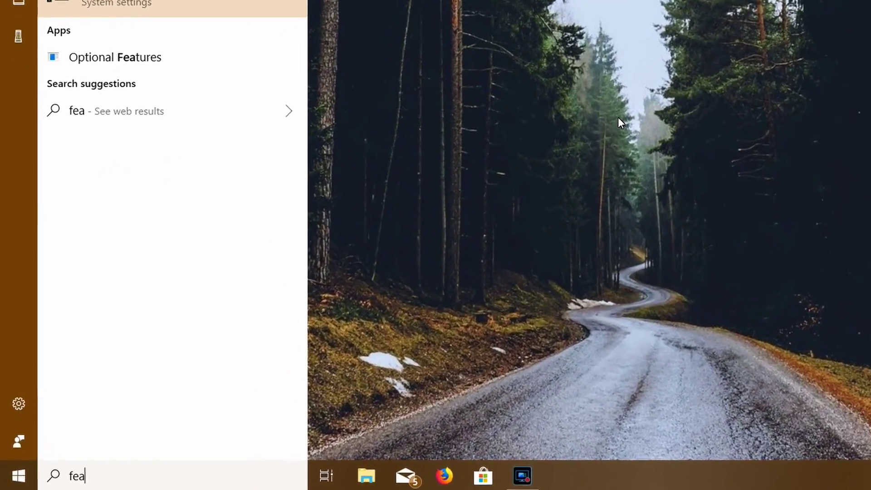
{"action": "type", "text": "ture"}
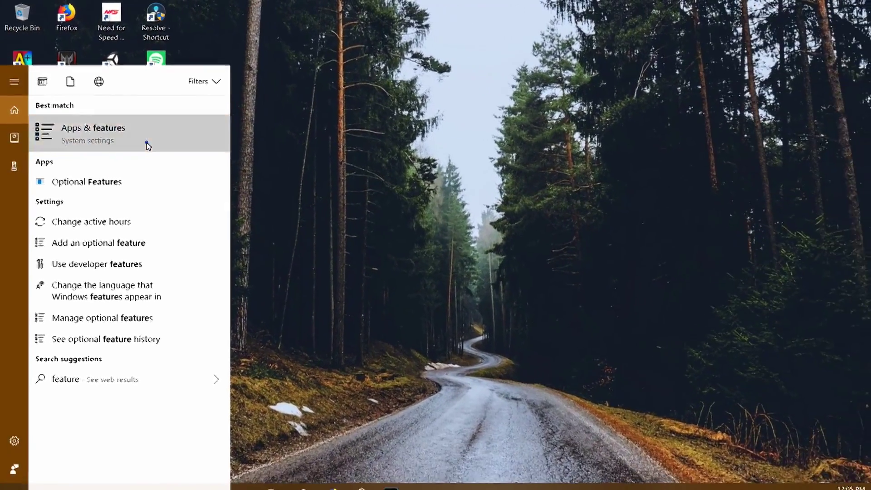
{"action": "left_click", "coordinate": [157, 151]}
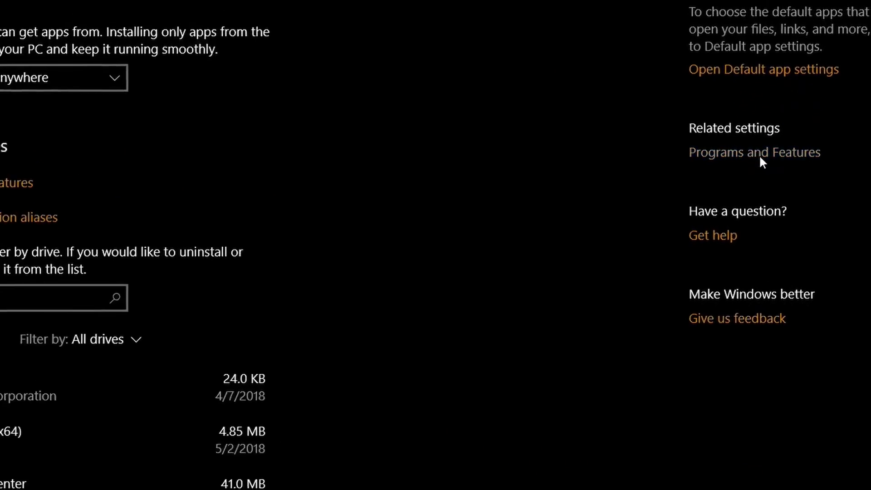
{"action": "left_click", "coordinate": [766, 156]}
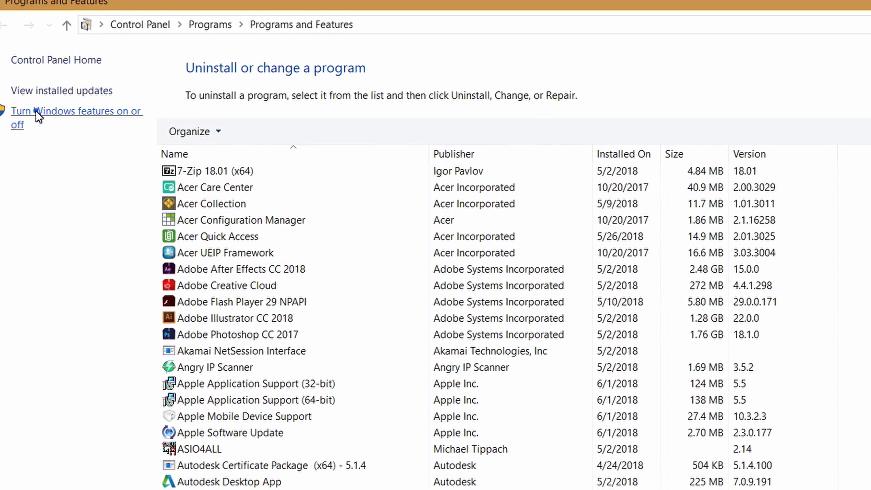
Step: Tick Windows Subsystem for Linux in Windows Features and confirm with OK
{"action": "left_click", "coordinate": [36, 112]}
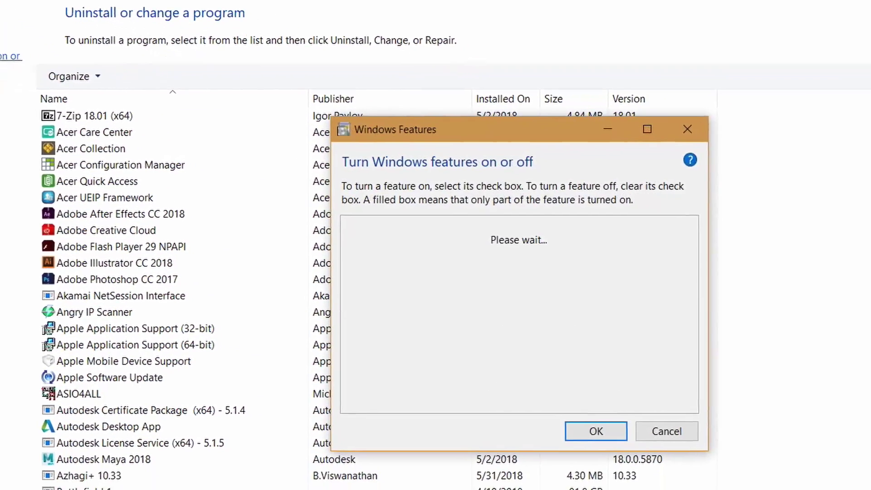
{"action": "scroll", "coordinate": [454, 283], "scroll_direction": "down", "scroll_amount": 3}
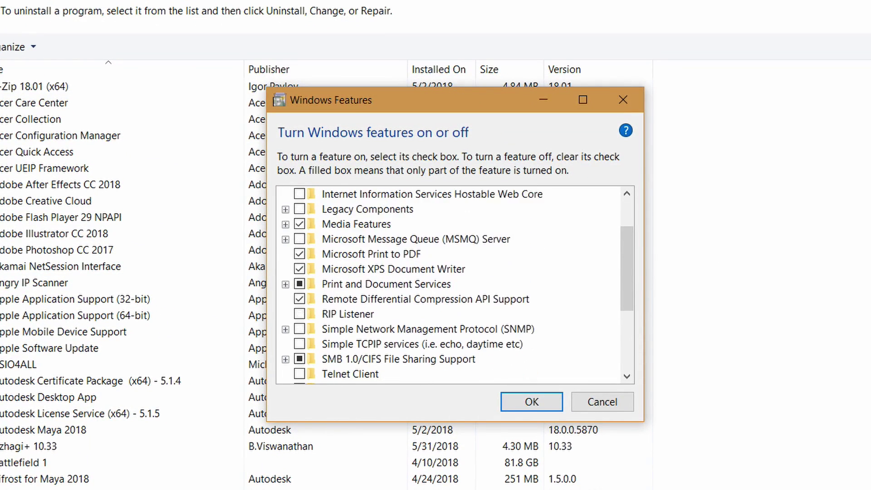
{"action": "scroll", "coordinate": [454, 284], "scroll_direction": "down", "scroll_amount": 2}
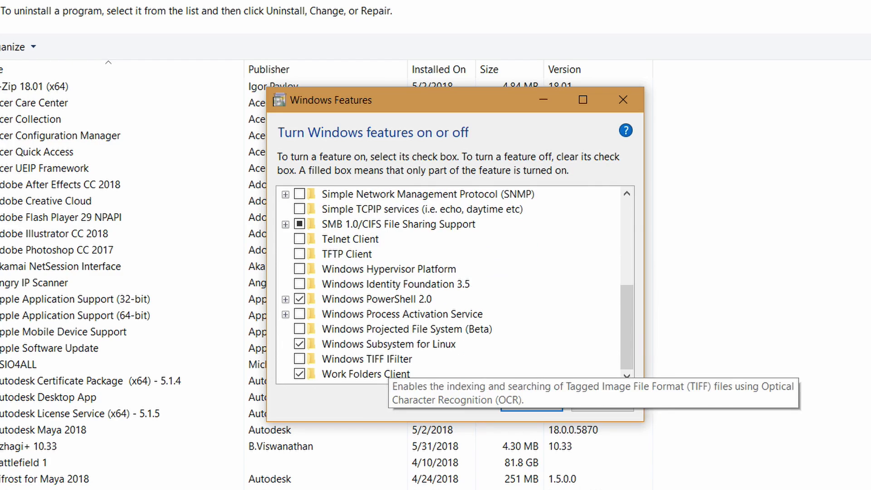
{"action": "scroll", "coordinate": [453, 283], "scroll_direction": "up", "scroll_amount": 1}
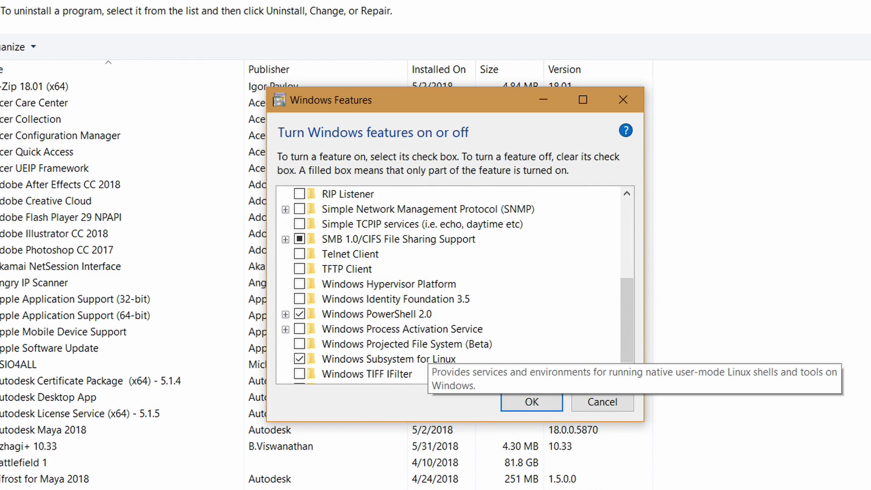
{"action": "left_click", "coordinate": [389, 359]}
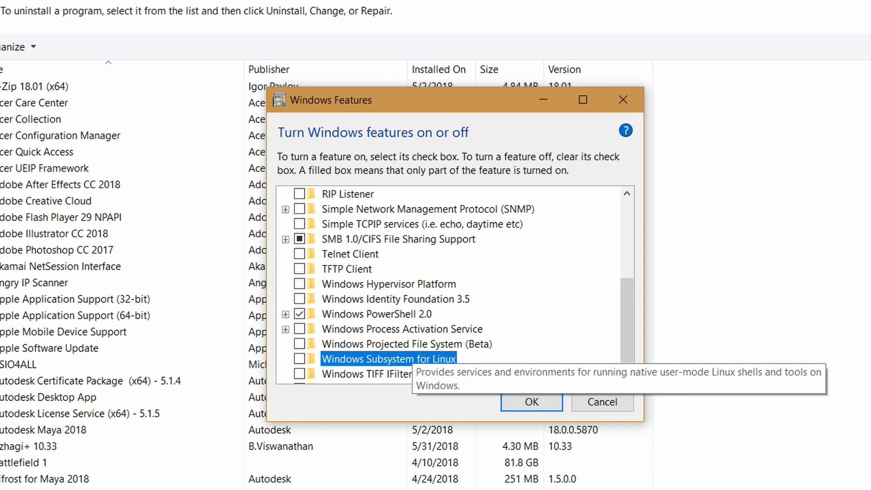
{"action": "left_click", "coordinate": [300, 359]}
{"action": "left_click", "coordinate": [531, 402]}
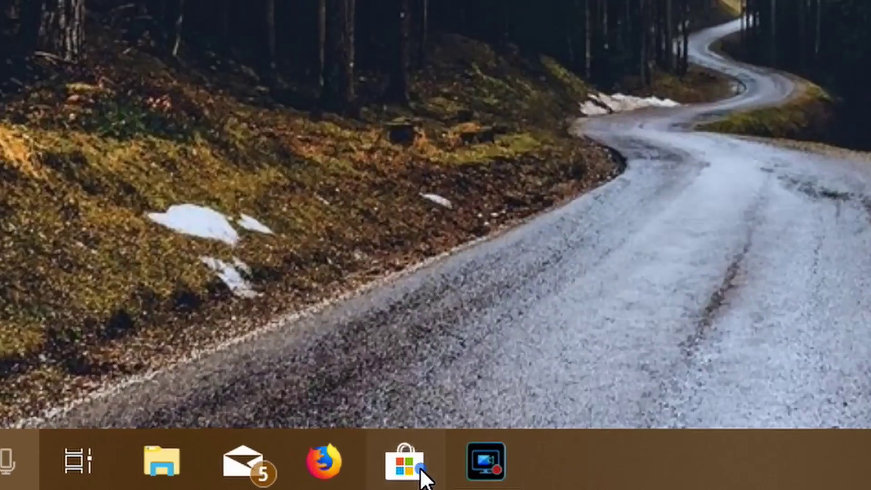
Step: Search the Microsoft Store for 'kali' and open the Kali Linux app page
{"action": "left_click", "coordinate": [356, 483]}
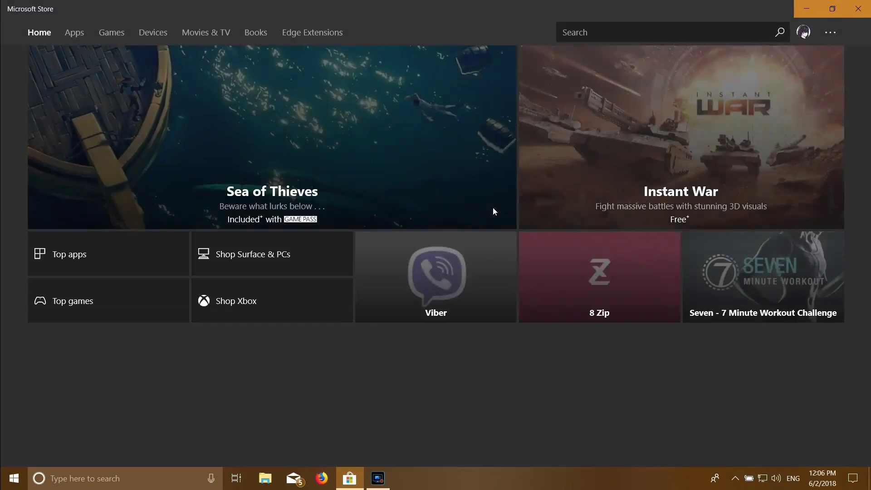
{"action": "left_click", "coordinate": [637, 34]}
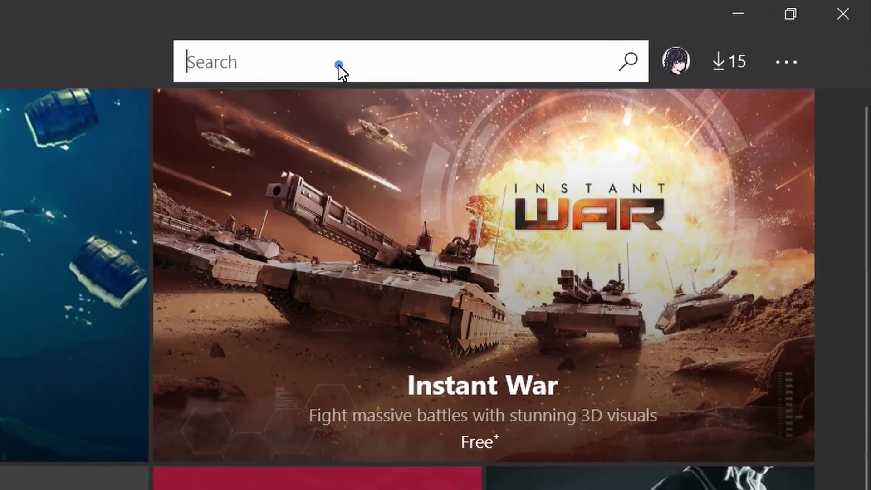
{"action": "type", "text": "kali"}
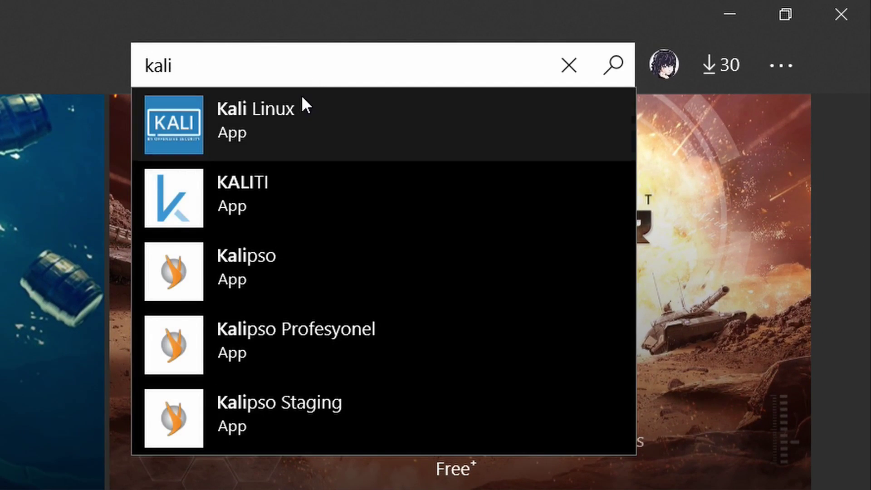
{"action": "left_click", "coordinate": [302, 102]}
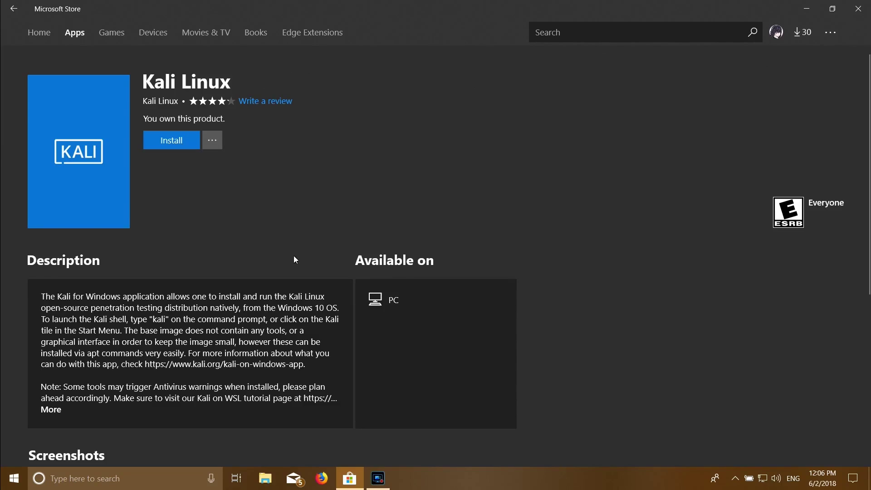
{"action": "scroll", "coordinate": [301, 248], "scroll_direction": "down", "scroll_amount": 10}
{"action": "scroll", "coordinate": [272, 233], "scroll_direction": "up", "scroll_amount": 5}
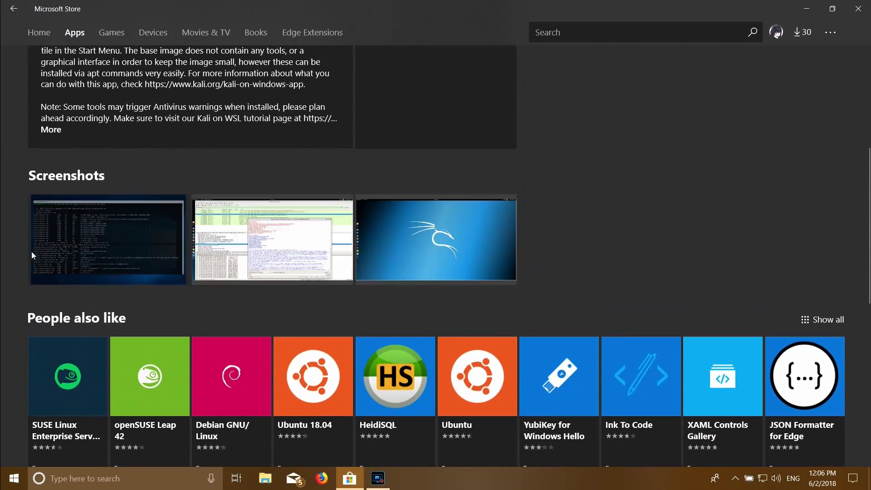
{"action": "scroll", "coordinate": [440, 257], "scroll_direction": "down", "scroll_amount": 6}
{"action": "scroll", "coordinate": [325, 254], "scroll_direction": "up", "scroll_amount": 6}
{"action": "scroll", "coordinate": [325, 254], "scroll_direction": "up", "scroll_amount": 5}
Step: Install Kali Linux and check it appears among recently added apps
{"action": "left_click", "coordinate": [172, 140]}
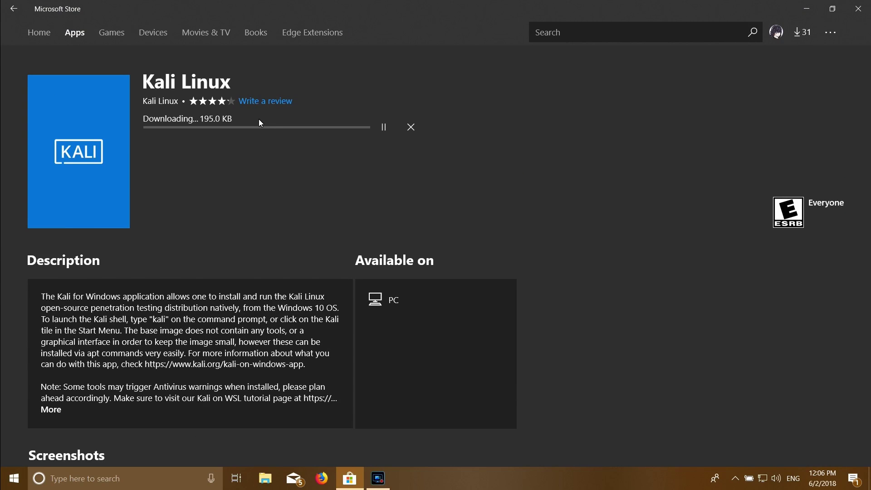
{"action": "left_click", "coordinate": [198, 366]}
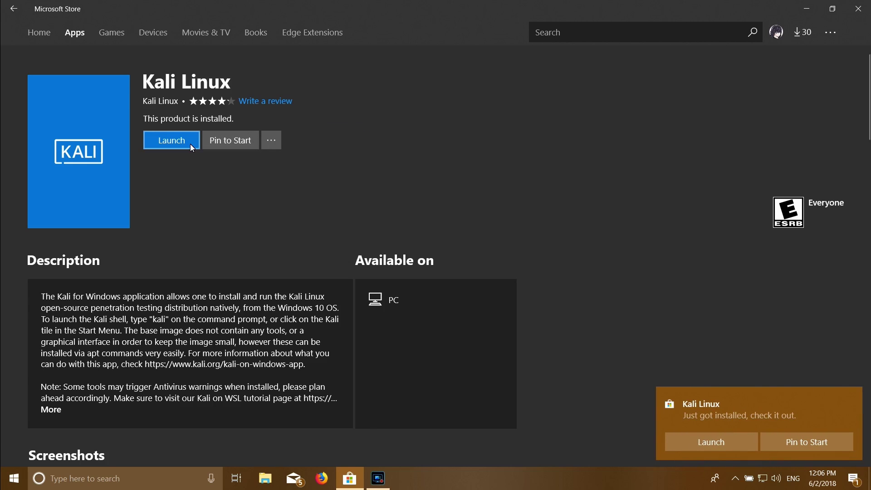
{"action": "left_click", "coordinate": [13, 478]}
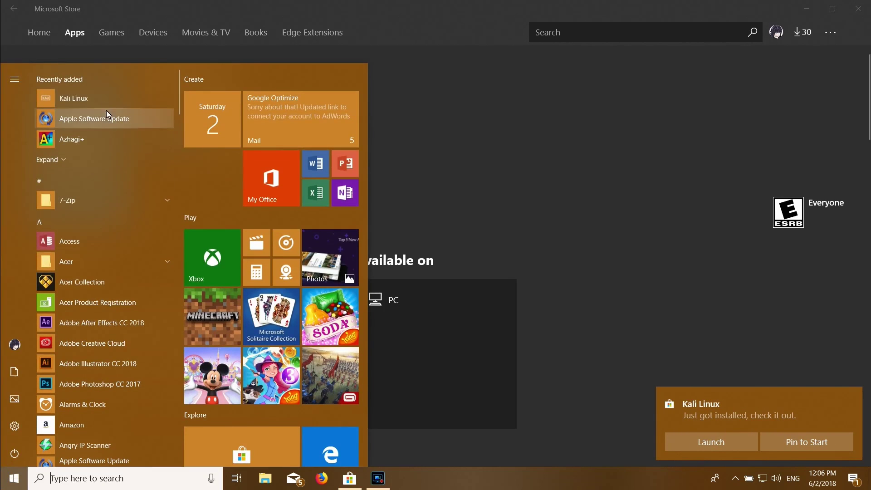
{"action": "left_click", "coordinate": [699, 153]}
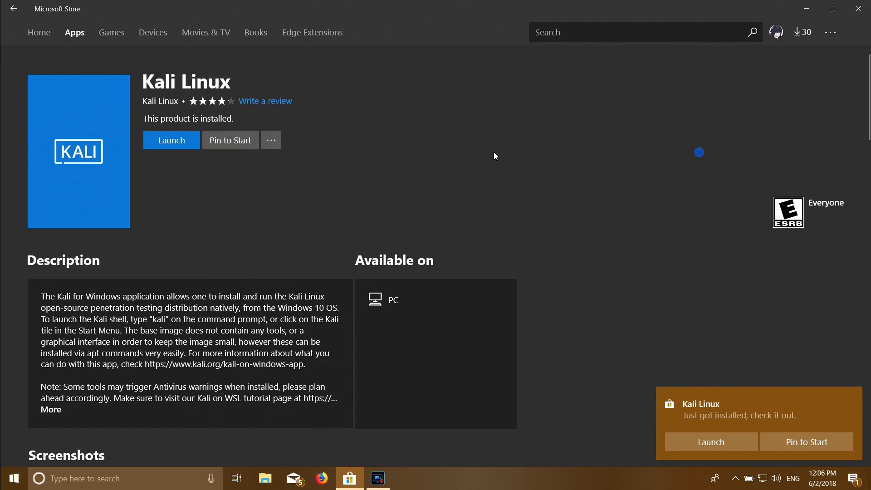
Step: Launch Kali Linux for its first-time setup and move the console window aside
{"action": "left_click", "coordinate": [171, 140]}
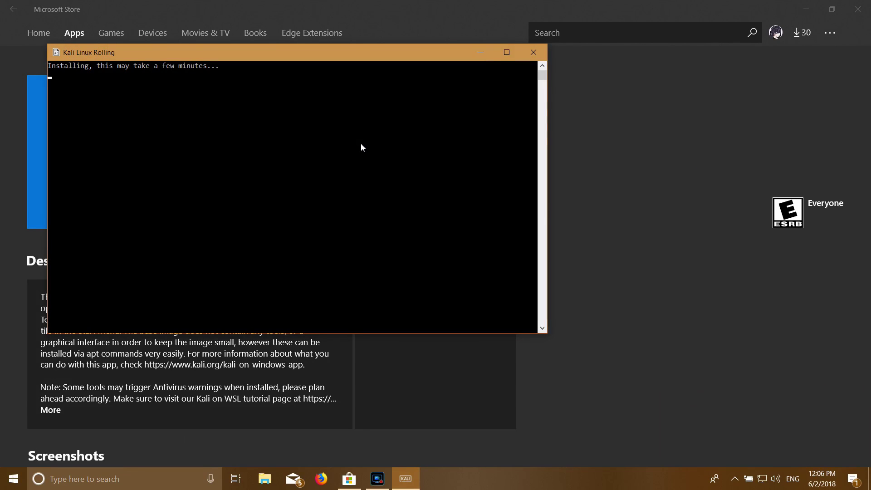
{"action": "key", "text": "super+Home"}
{"action": "left_click_drag", "start_coordinate": [310, 54], "coordinate": [489, 70]}
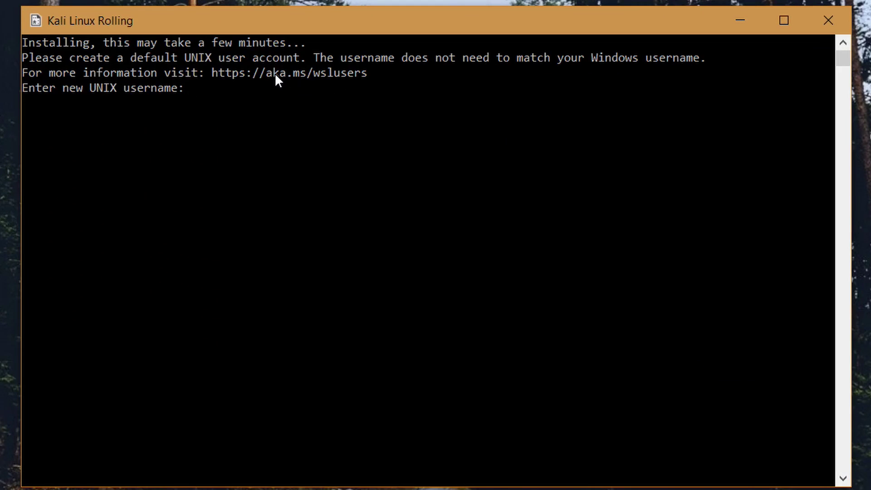
Step: Create the default UNIX user with a username and a confirmed password
{"action": "type", "text": "tamilhackin"}
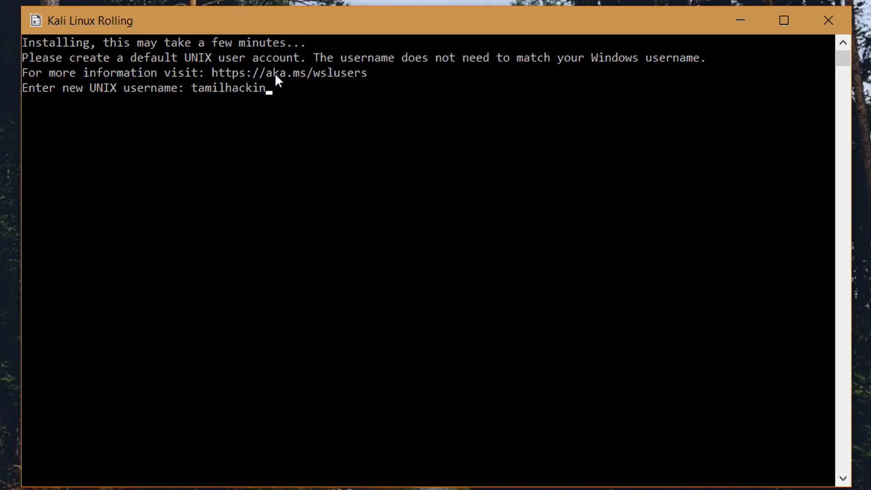
{"action": "type", "text": "gs"}
{"action": "key", "text": "Return"}
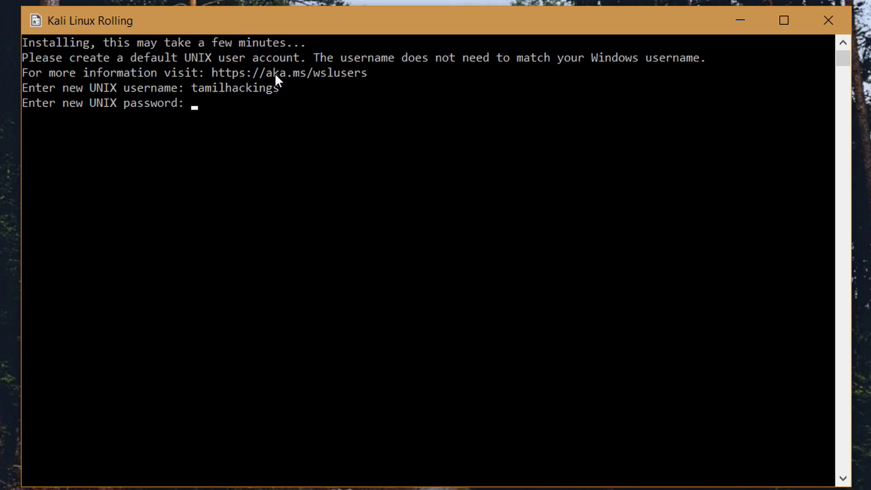
{"action": "key", "text": "Return"}
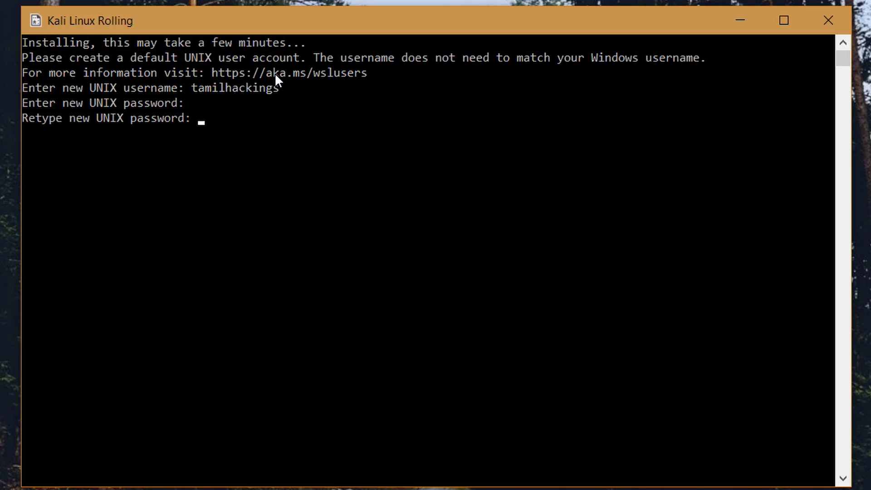
{"action": "key", "text": "Return"}
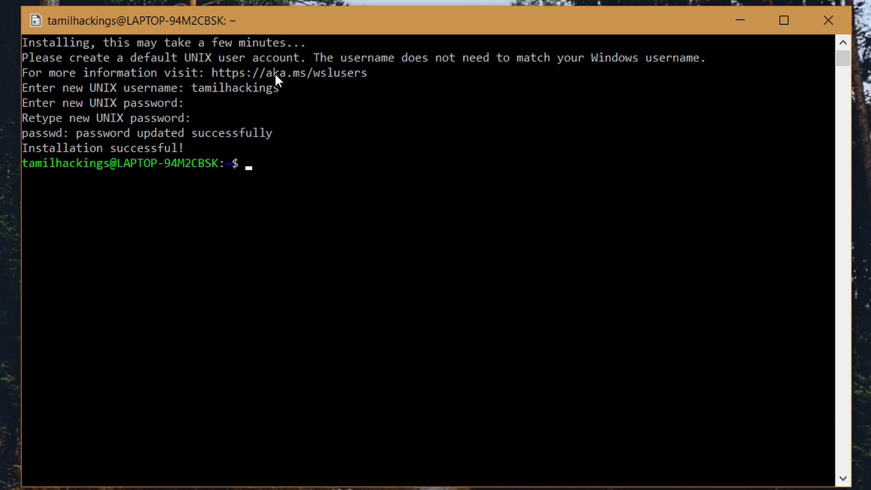
{"action": "left_click_drag", "start_coordinate": [278, 23], "coordinate": [338, 14]}
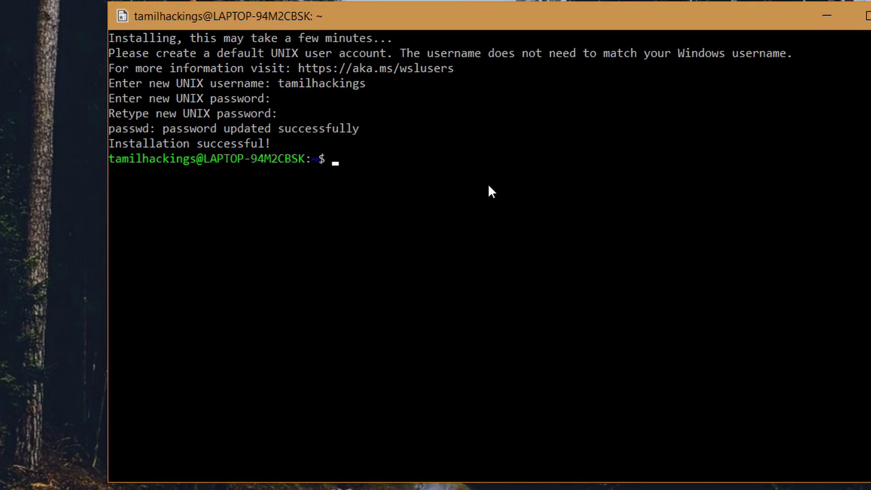
Step: Run sudo apt-get update in the Kali console to refresh the package lists
{"action": "type", "text": "sudo apt"}
{"action": "type", "text": "&"}
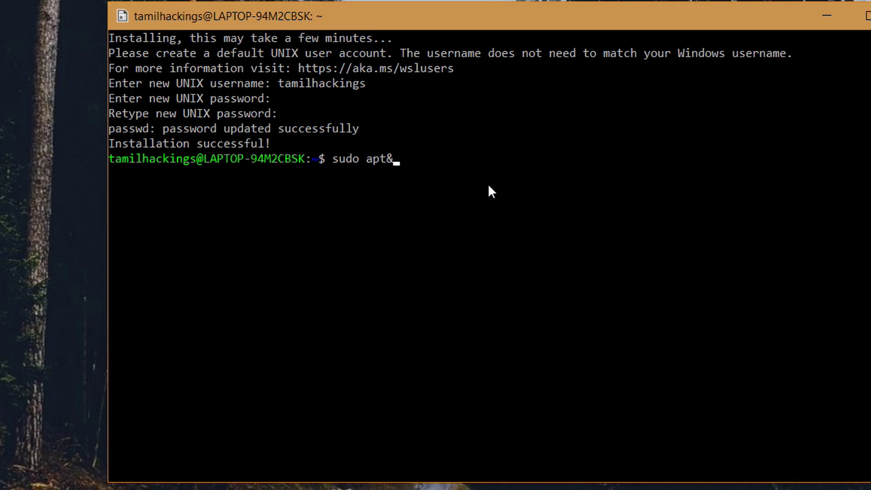
{"action": "key", "text": "BackSpace"}
{"action": "type", "text": "-get update"}
{"action": "key", "text": "Return"}
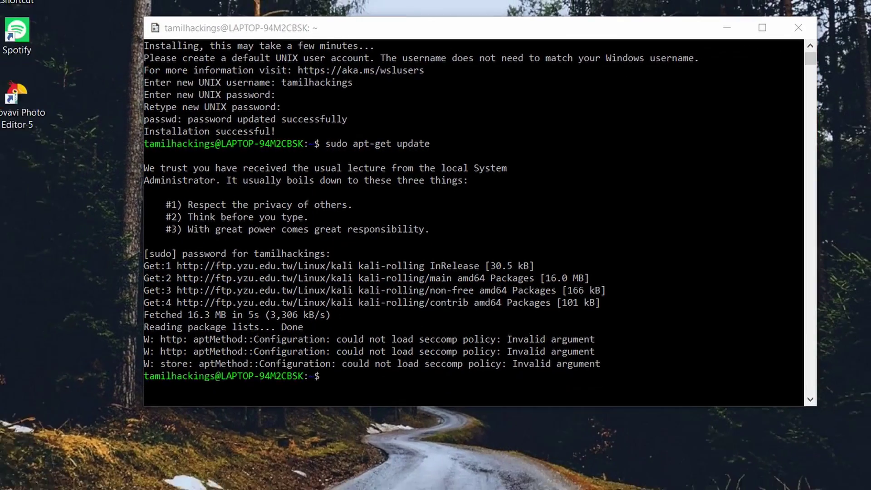
Step: Open the %temp% folder and go up to AppData\Local
{"action": "left_click", "coordinate": [2, 478]}
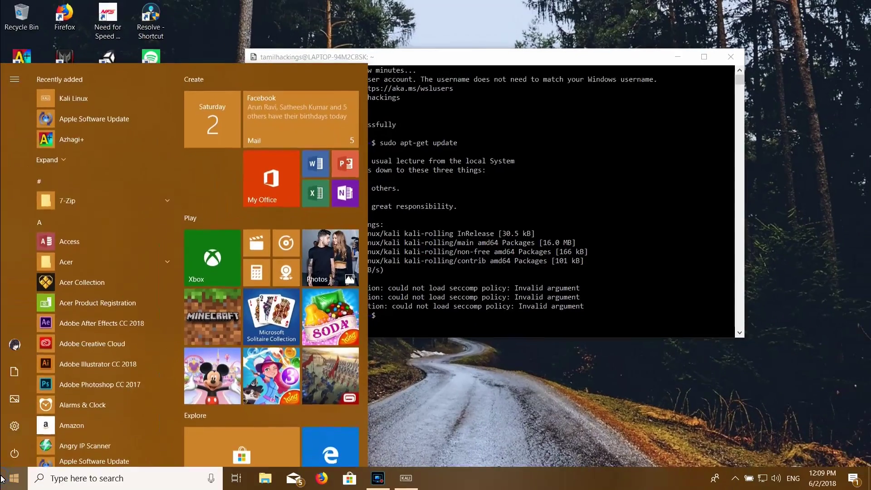
{"action": "type", "text": "defe"}
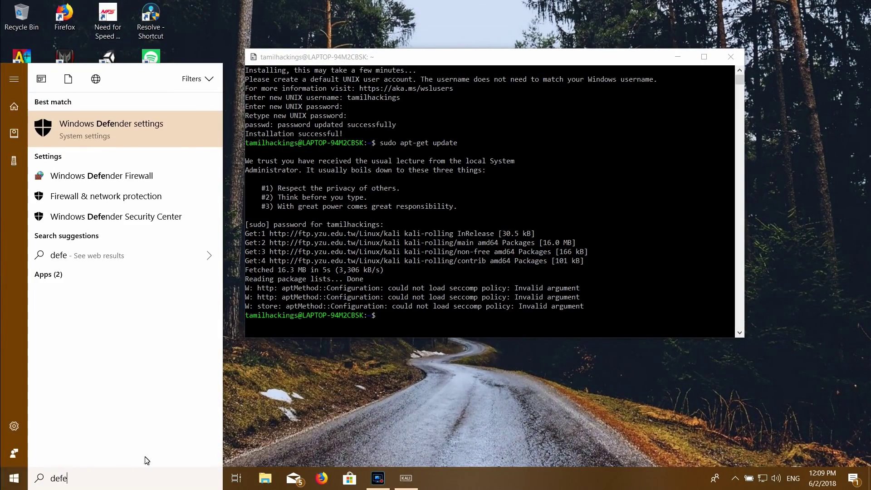
{"action": "left_click", "coordinate": [322, 454]}
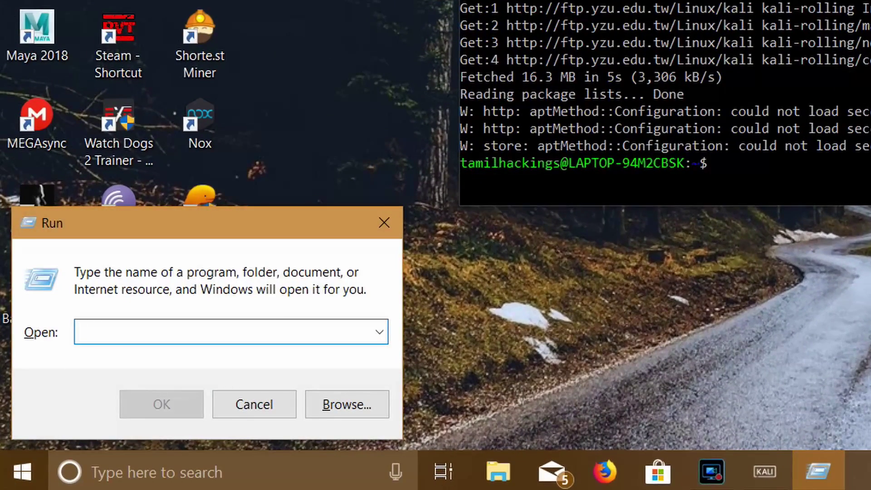
{"action": "type", "text": "%te"}
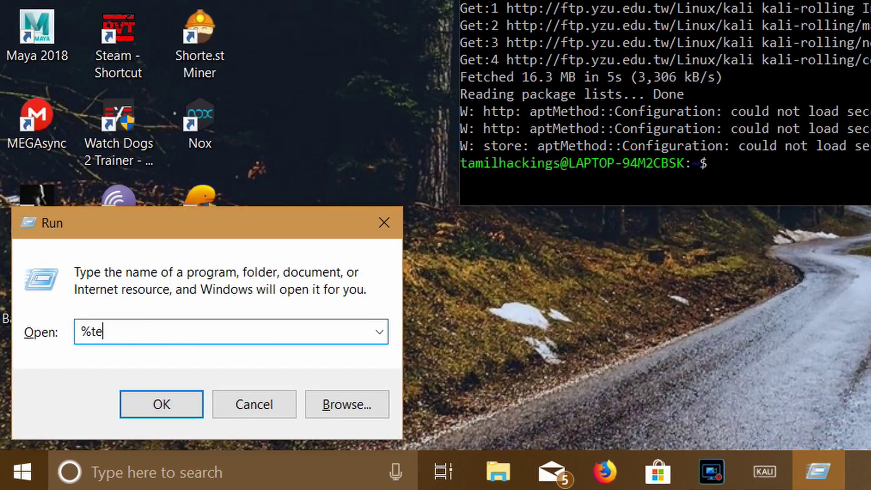
{"action": "type", "text": "mp%"}
{"action": "key", "text": "Return"}
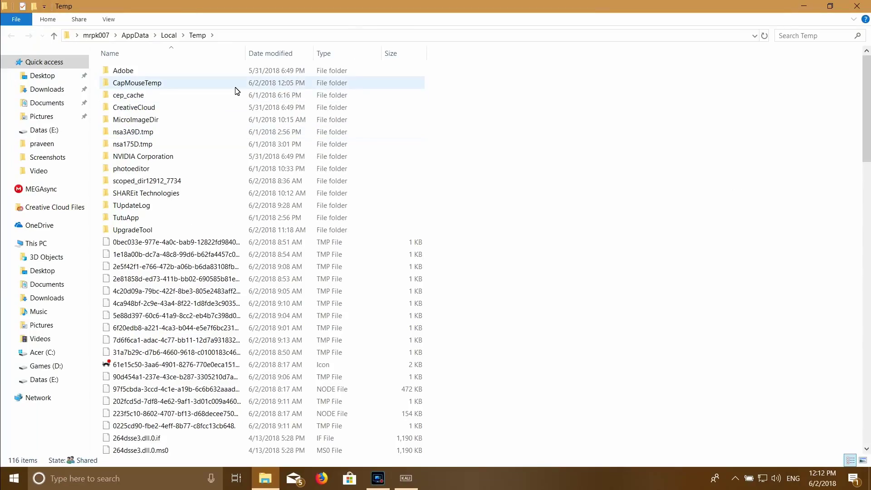
{"action": "left_click", "coordinate": [169, 35]}
{"action": "scroll", "coordinate": [298, 154], "scroll_direction": "down", "scroll_amount": 7}
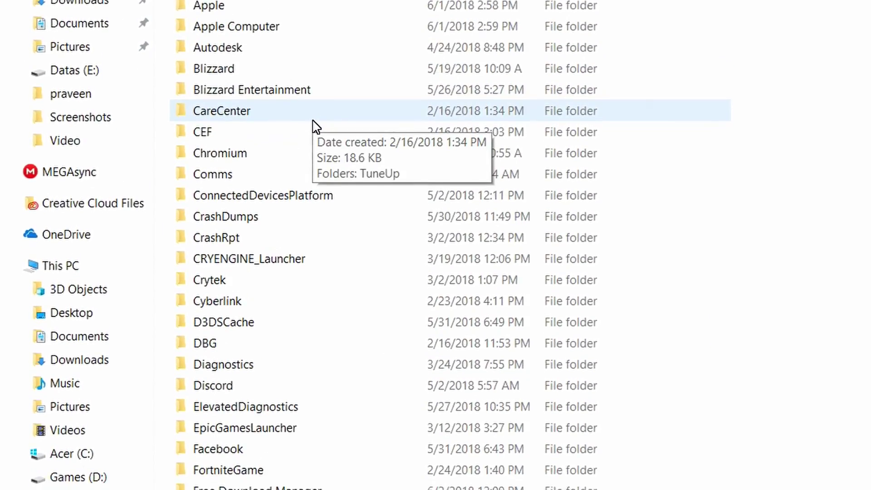
{"action": "scroll", "coordinate": [332, 268], "scroll_direction": "down", "scroll_amount": 2}
{"action": "scroll", "coordinate": [332, 165], "scroll_direction": "down", "scroll_amount": 1}
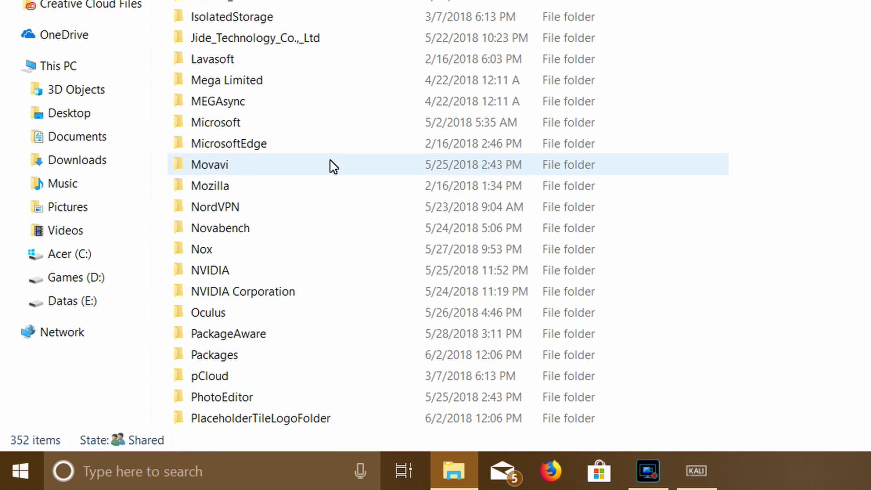
Step: Open Packages, then the KaliLinux folder, and select its full path in the address bar
{"action": "left_click", "coordinate": [297, 354]}
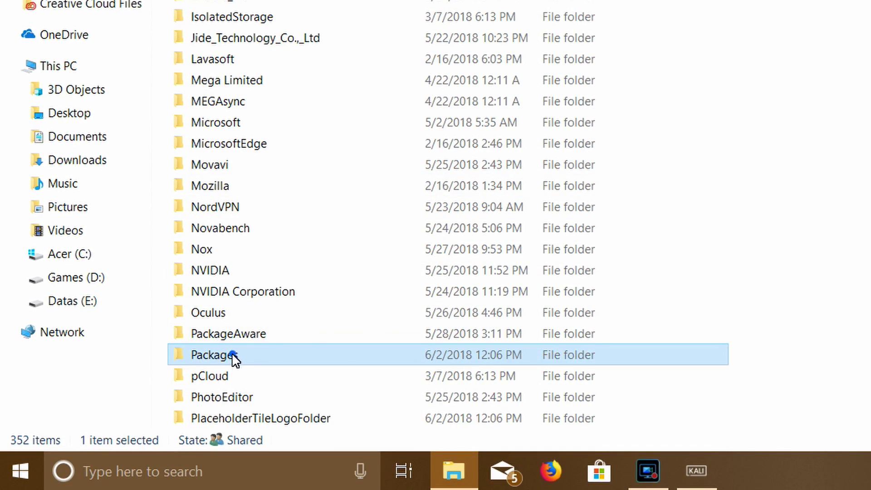
{"action": "double_click", "coordinate": [233, 356]}
{"action": "scroll", "coordinate": [385, 215], "scroll_direction": "down", "scroll_amount": 15}
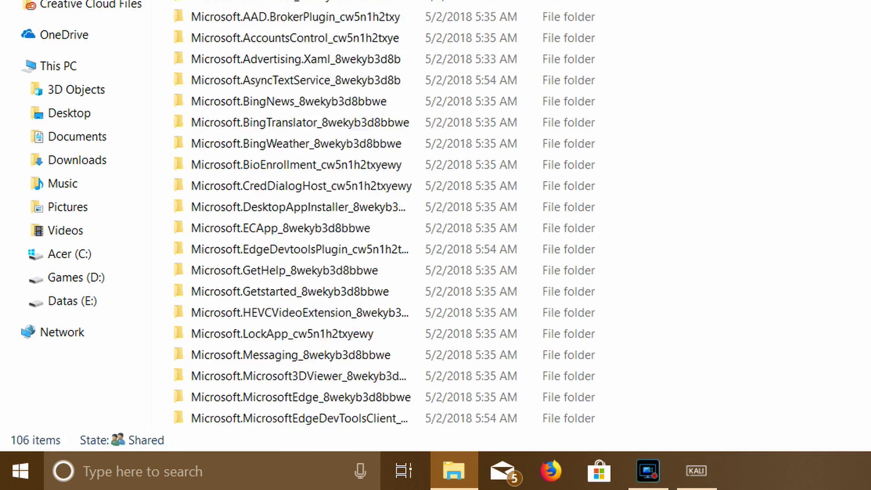
{"action": "scroll", "coordinate": [385, 214], "scroll_direction": "down", "scroll_amount": 3}
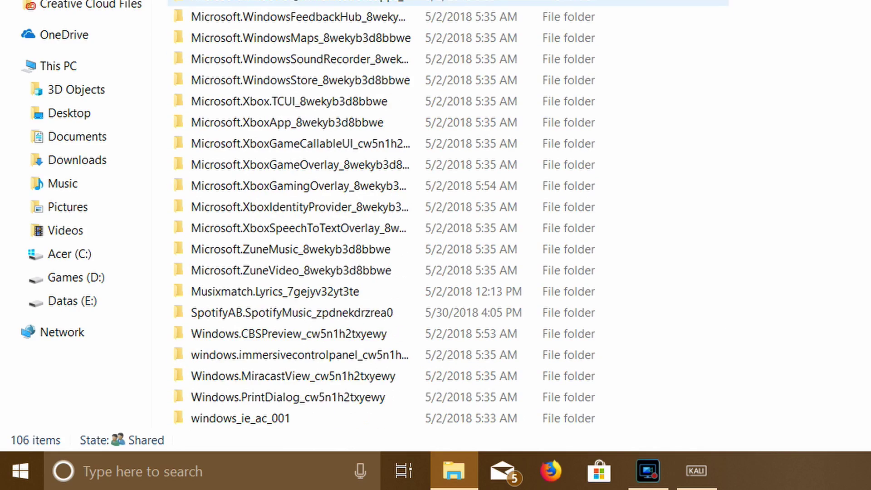
{"action": "scroll", "coordinate": [385, 214], "scroll_direction": "up", "scroll_amount": 20}
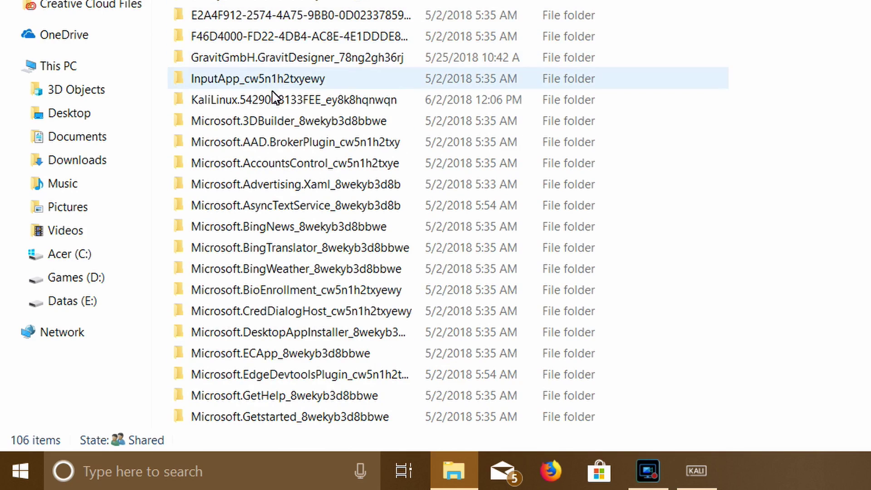
{"action": "left_click", "coordinate": [270, 102]}
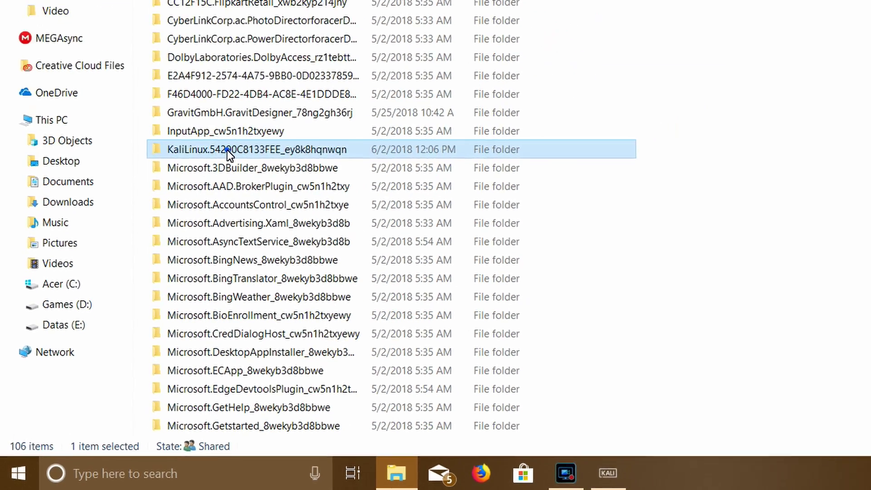
{"action": "double_click", "coordinate": [270, 102]}
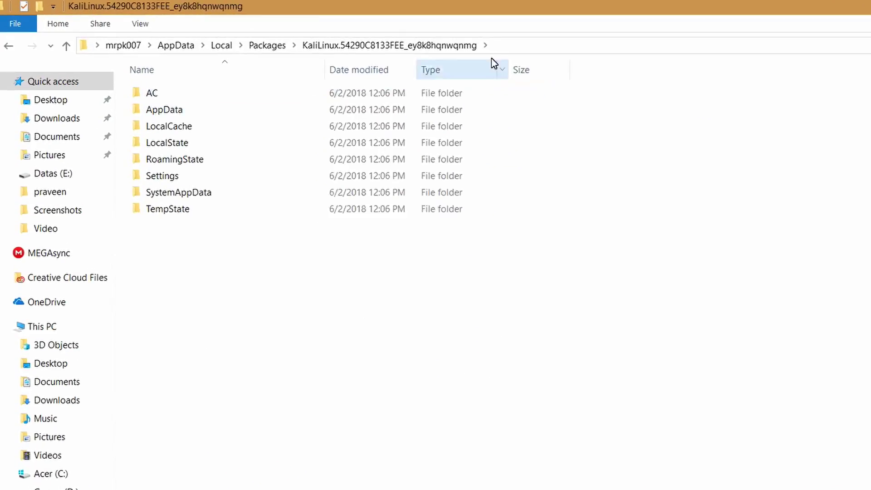
{"action": "left_click", "coordinate": [436, 40]}
{"action": "left_click", "coordinate": [453, 39]}
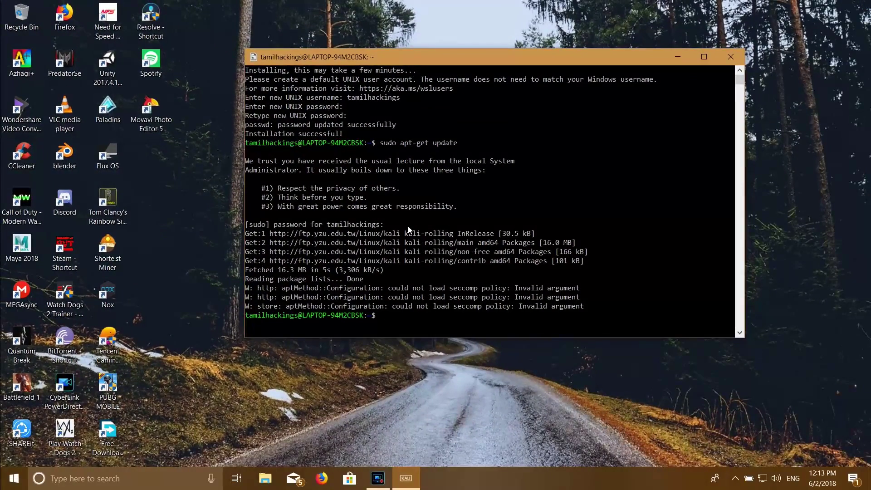
Step: Open Windows Defender Security Center at Virus & threat protection
{"action": "key", "text": "super"}
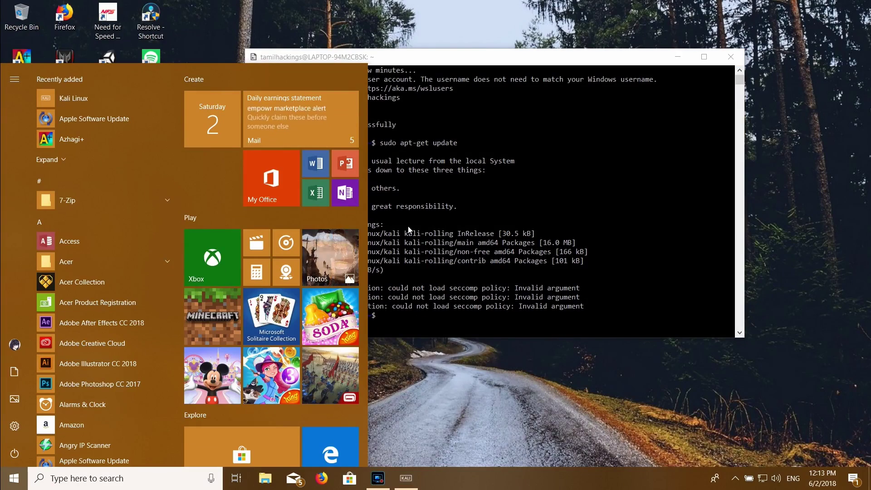
{"action": "type", "text": "defe"}
{"action": "key", "text": "Return"}
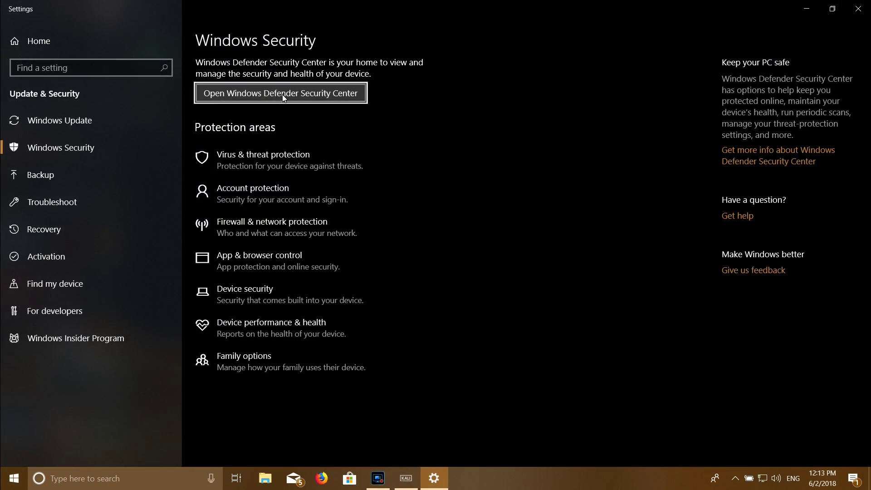
{"action": "left_click", "coordinate": [283, 96]}
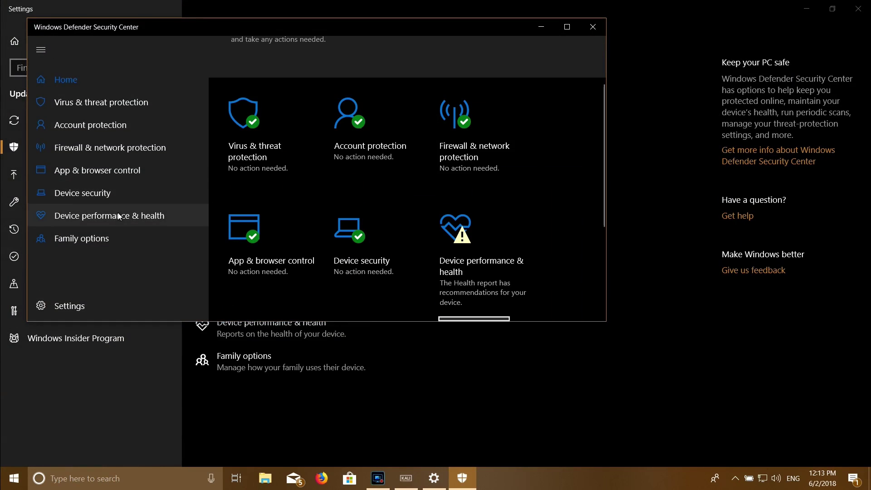
{"action": "left_click", "coordinate": [108, 111]}
Step: Open the Virus & threat protection settings and scroll to Exclusions
{"action": "scroll", "coordinate": [295, 184], "scroll_direction": "down", "scroll_amount": 3}
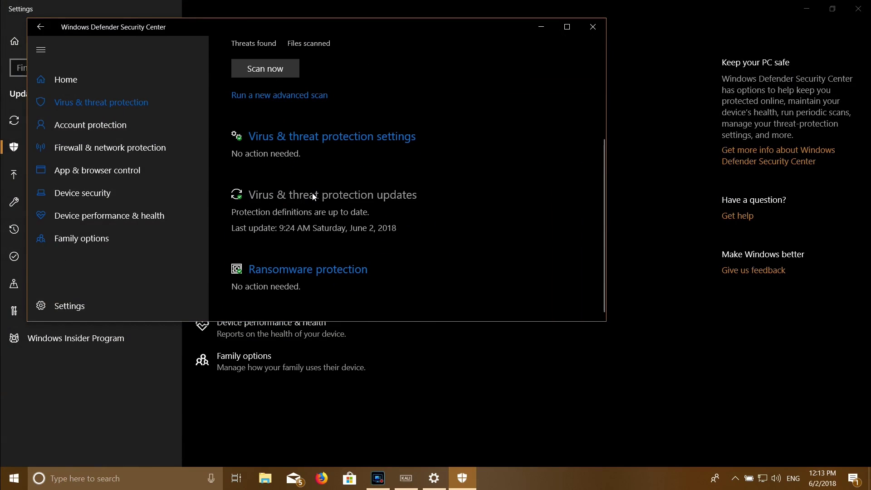
{"action": "left_click", "coordinate": [324, 136]}
{"action": "scroll", "coordinate": [323, 173], "scroll_direction": "down", "scroll_amount": 5}
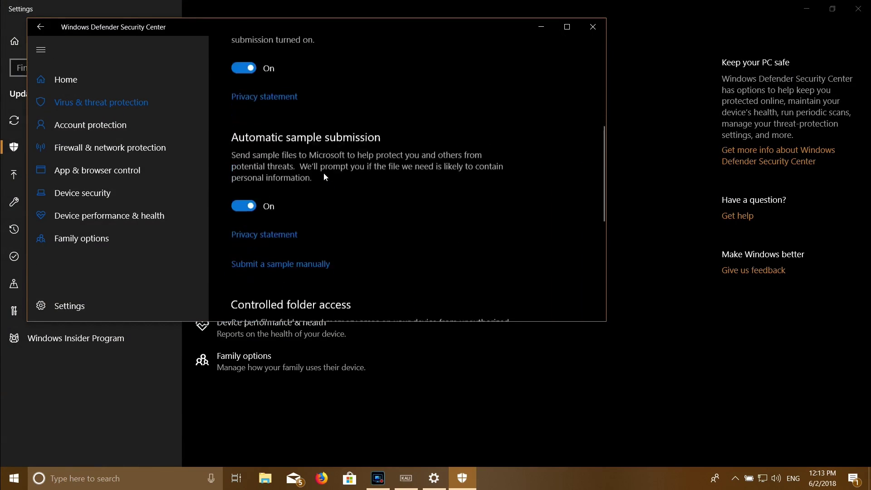
{"action": "scroll", "coordinate": [323, 173], "scroll_direction": "down", "scroll_amount": 5}
{"action": "scroll", "coordinate": [323, 173], "scroll_direction": "down", "scroll_amount": 1}
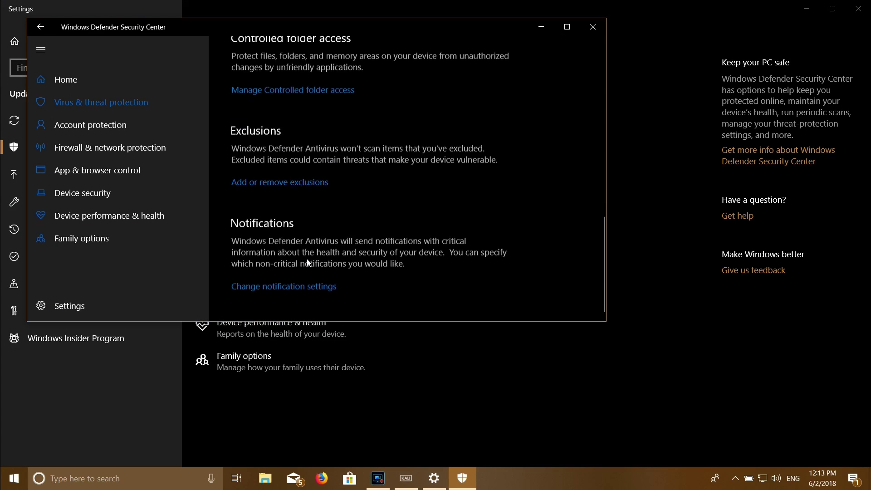
{"action": "scroll", "coordinate": [307, 258], "scroll_direction": "up", "scroll_amount": 1}
{"action": "scroll", "coordinate": [307, 257], "scroll_direction": "down", "scroll_amount": 1}
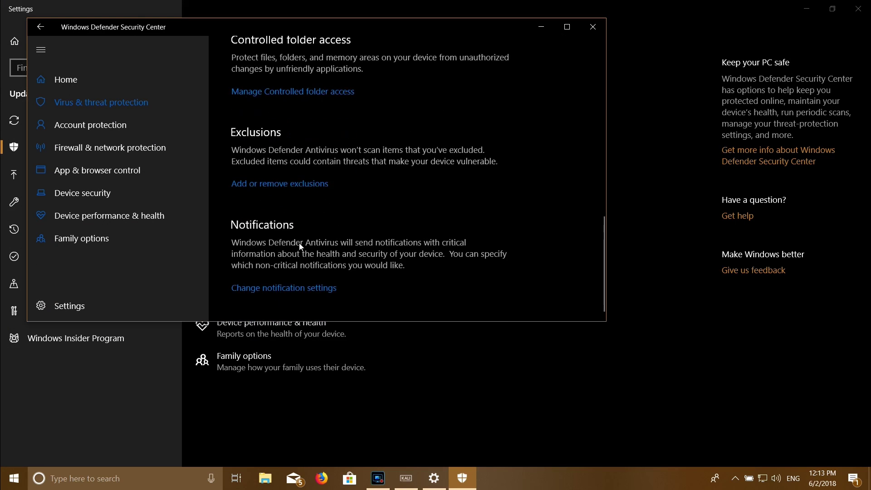
Step: Open the exclusions list and start adding a new exclusion, retrying after cancelling the folder picker
{"action": "left_click", "coordinate": [281, 182]}
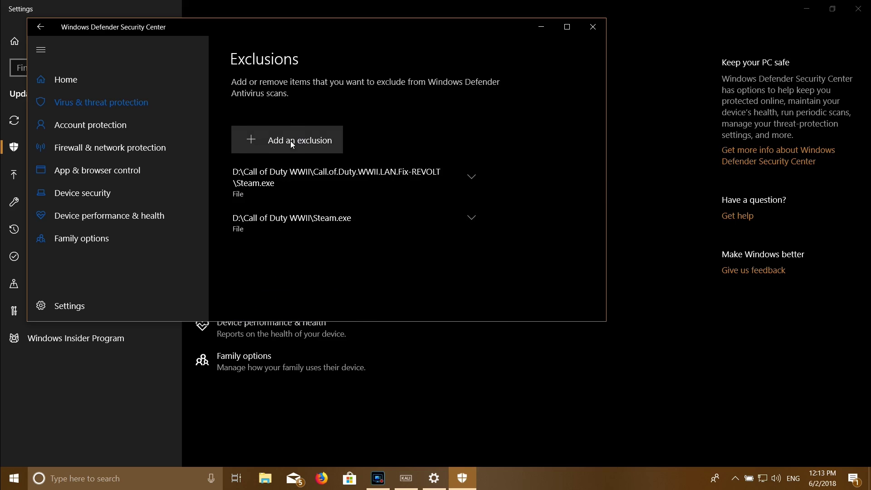
{"action": "left_click", "coordinate": [306, 140]}
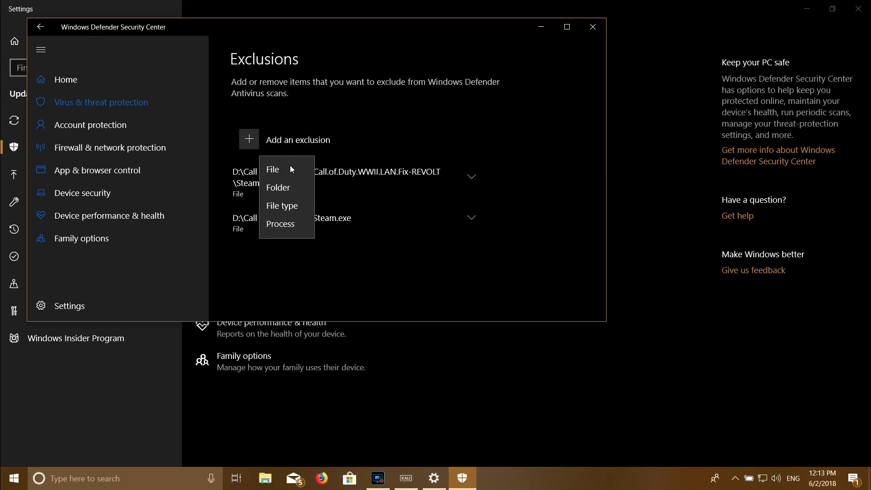
{"action": "left_click", "coordinate": [274, 189]}
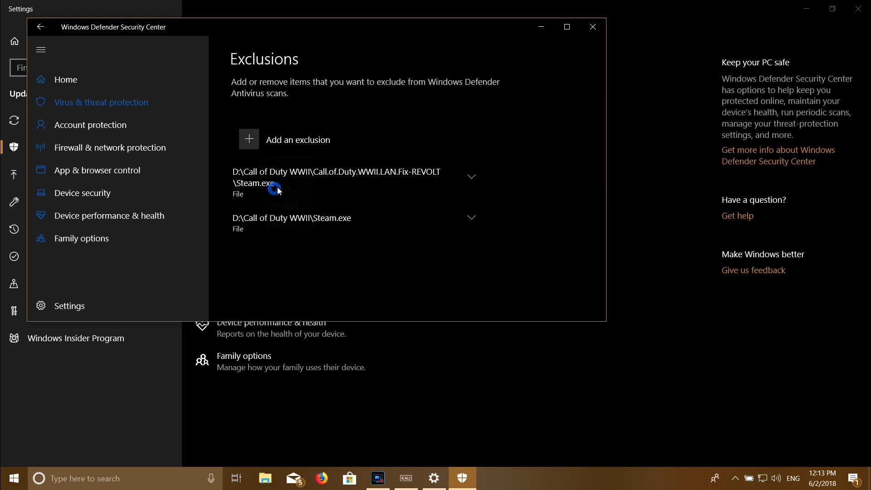
{"action": "left_click", "coordinate": [425, 272]}
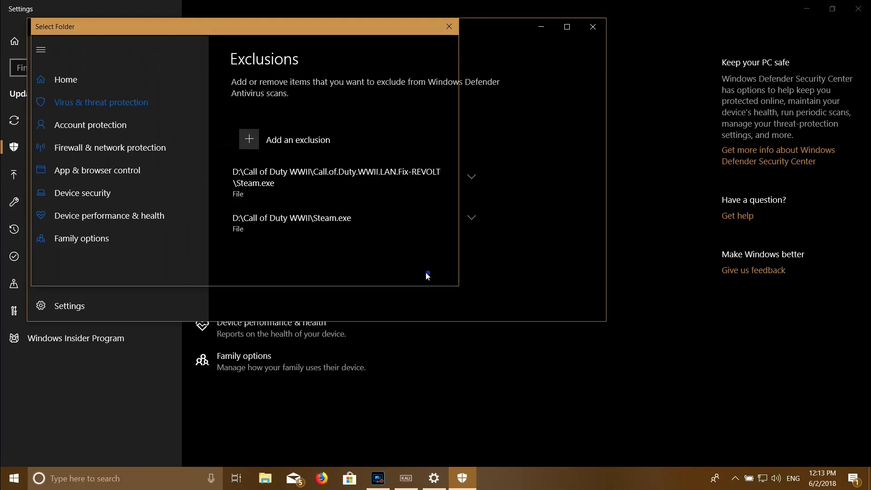
{"action": "left_click", "coordinate": [298, 145]}
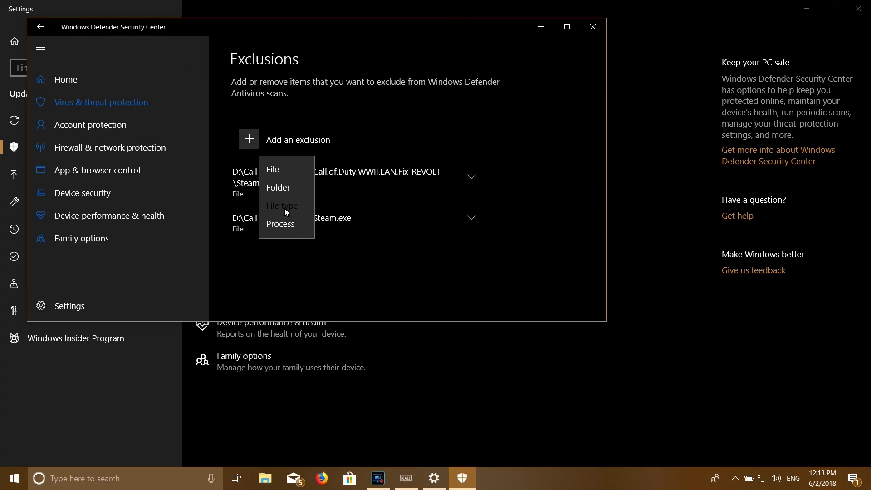
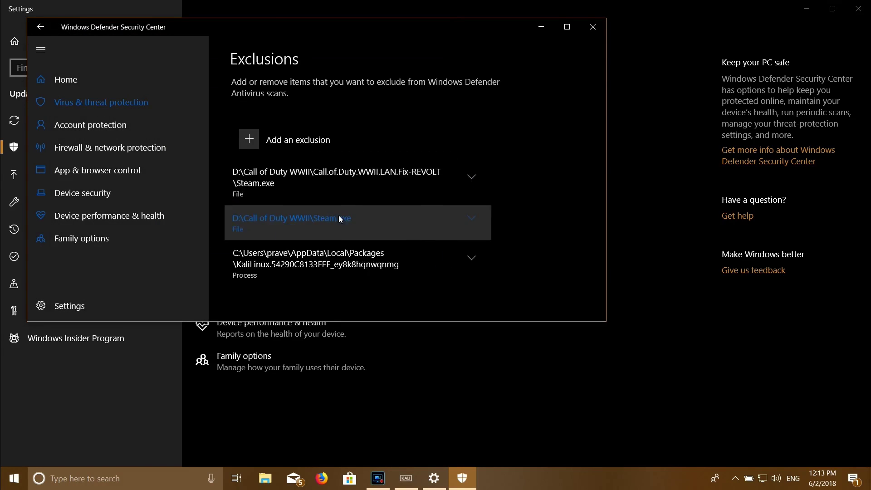
Step: Expand the KaliLinux process exclusion to verify it, then collapse it without removing it
{"action": "left_click", "coordinate": [364, 266]}
{"action": "left_click", "coordinate": [405, 266]}
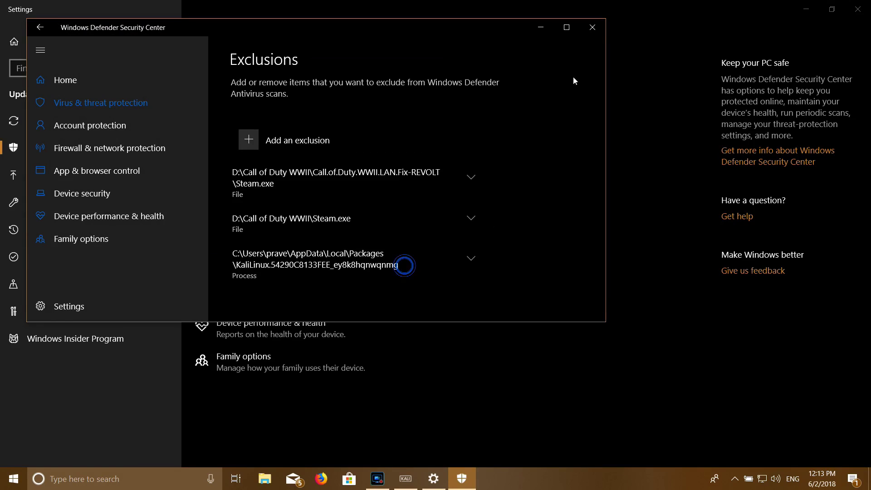
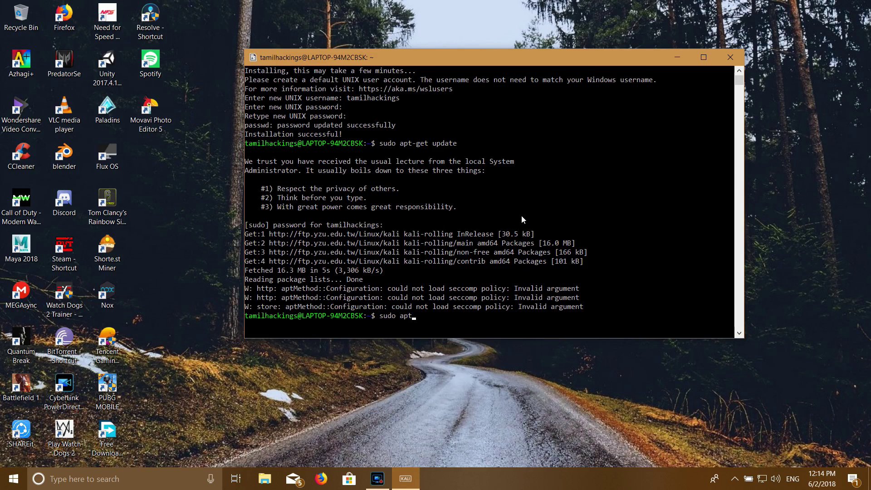
Step: Fix the typos to build the 'sudo apt-get install' command line
{"action": "key", "text": "BackSpace"}
{"action": "type", "text": "-get "}
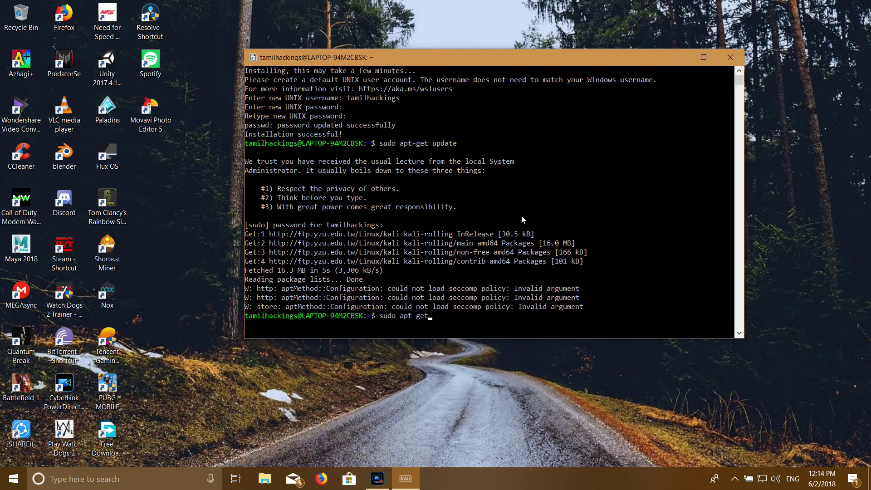
{"action": "type", "text": "is"}
{"action": "key", "text": "BackSpace"}
{"action": "type", "text": "nstl"}
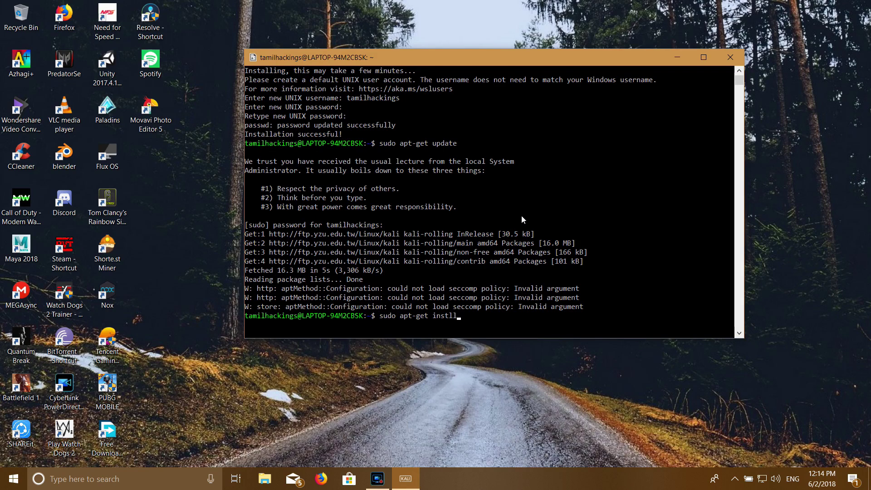
{"action": "key", "text": "BackSpace"}
{"action": "type", "text": "a"}
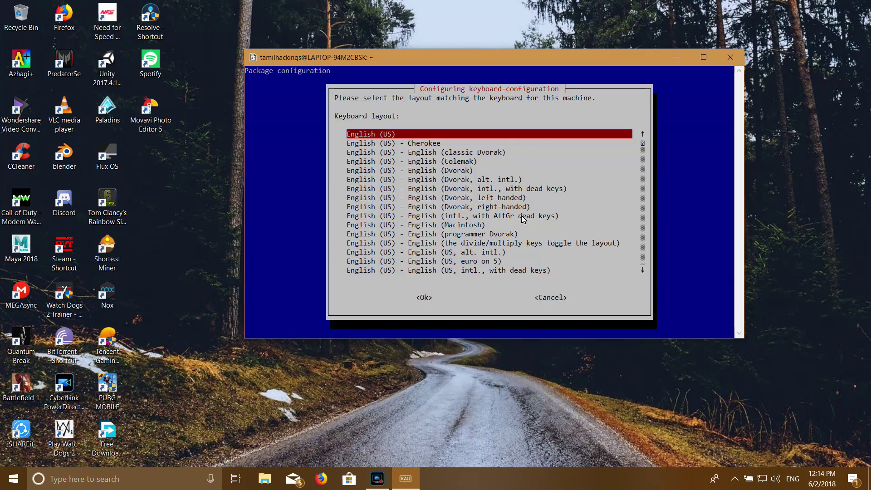
Step: Confirm English (US) with <Ok> in the keyboard-configuration prompt
{"action": "key", "text": "Return"}
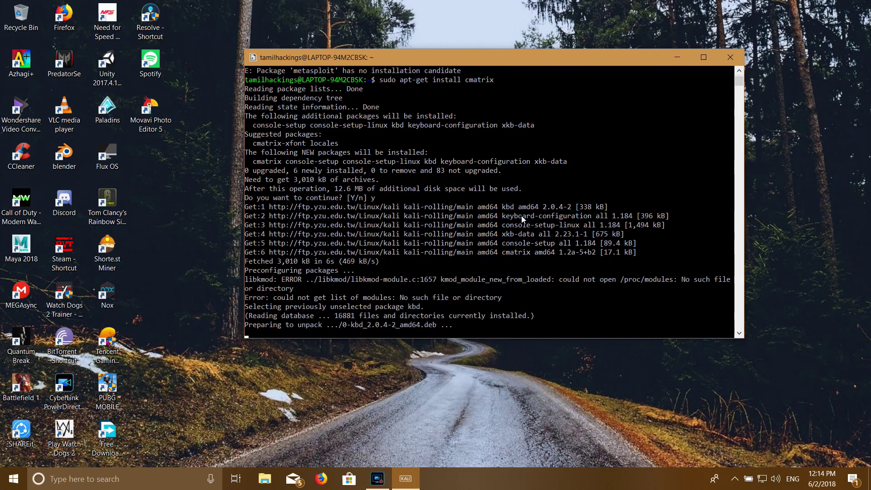